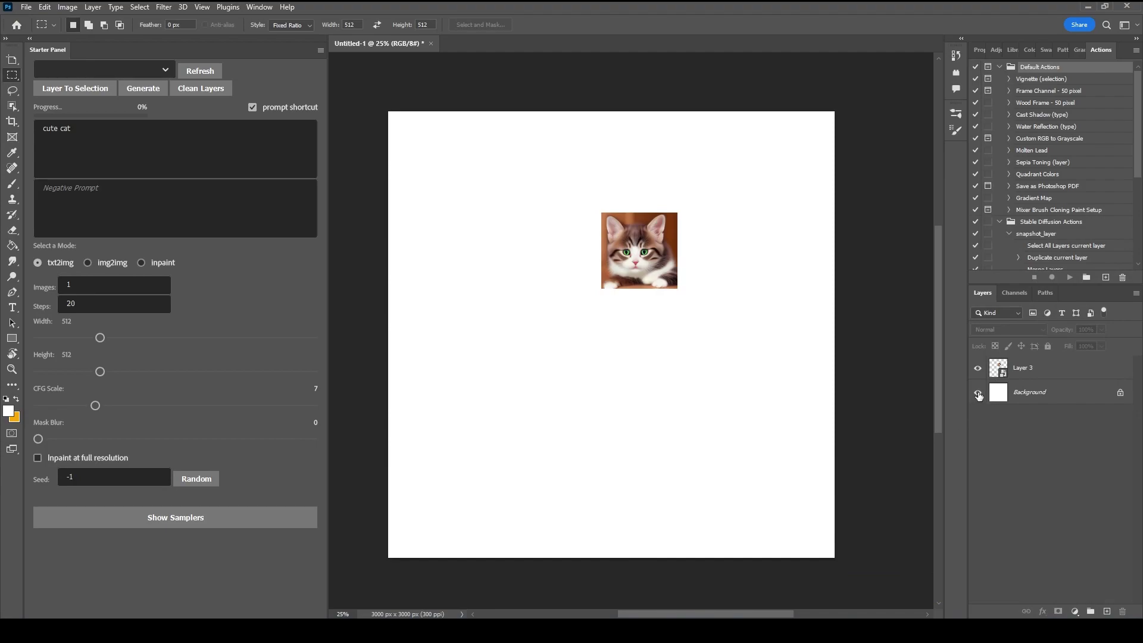
Hide the white Background layer and load Layer 3's cat pixels as a selection
{"action": "left_click", "coordinate": [978, 393]}
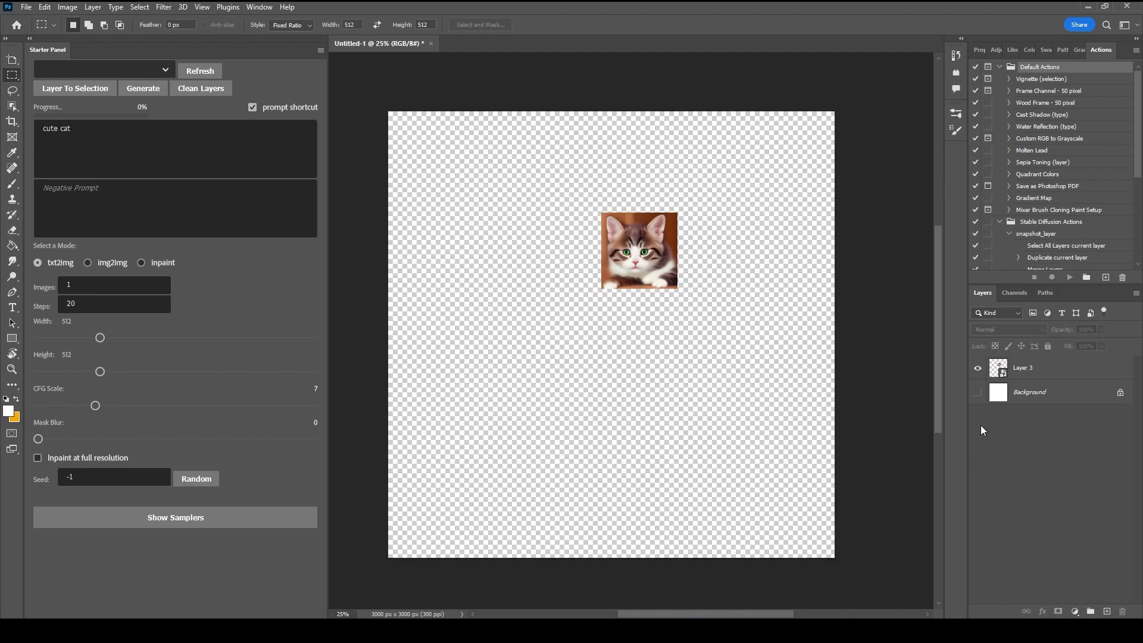
{"action": "left_click", "coordinate": [1003, 373], "text": "ctrl"}
In img2img mode, snap the selected cat as the init image and generate two variations
{"action": "left_click", "coordinate": [90, 263]}
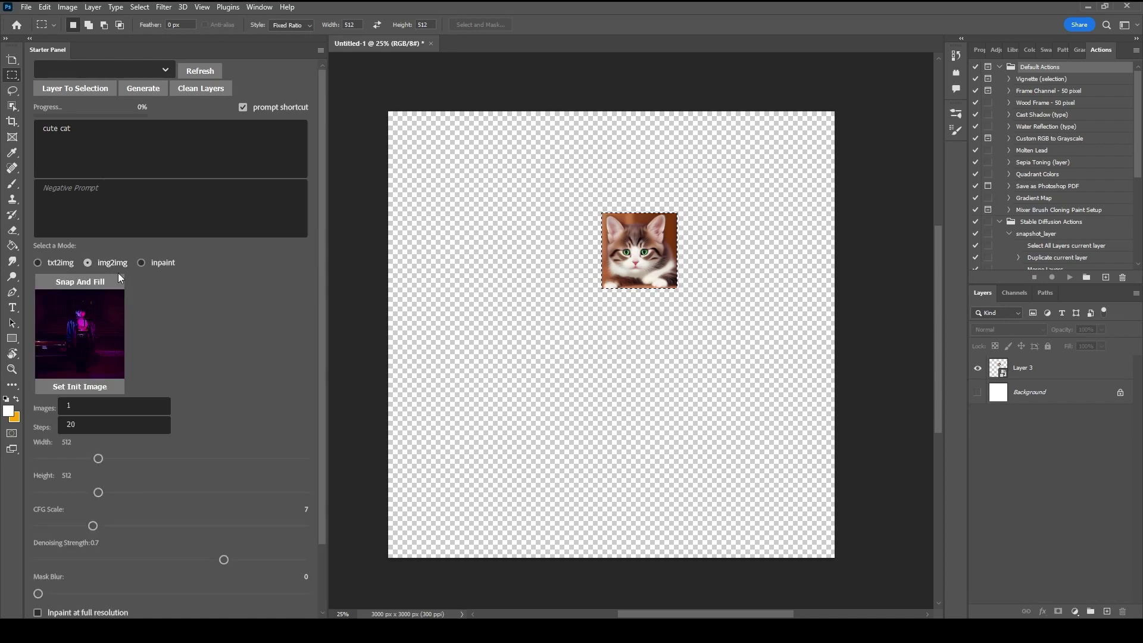
{"action": "left_click", "coordinate": [105, 284]}
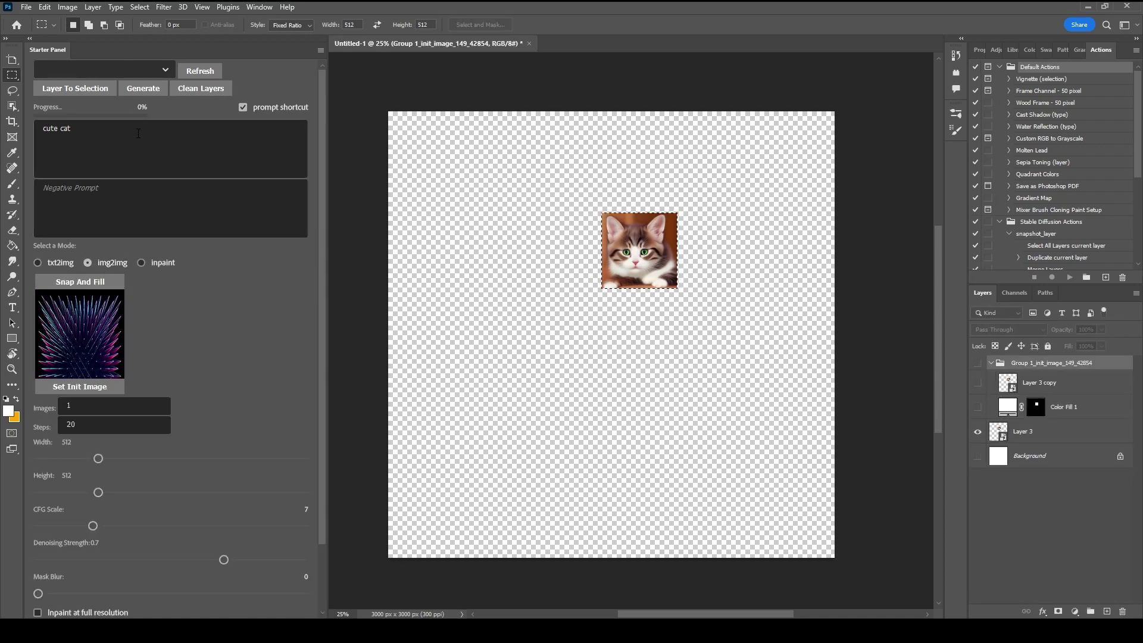
{"action": "left_click", "coordinate": [142, 89]}
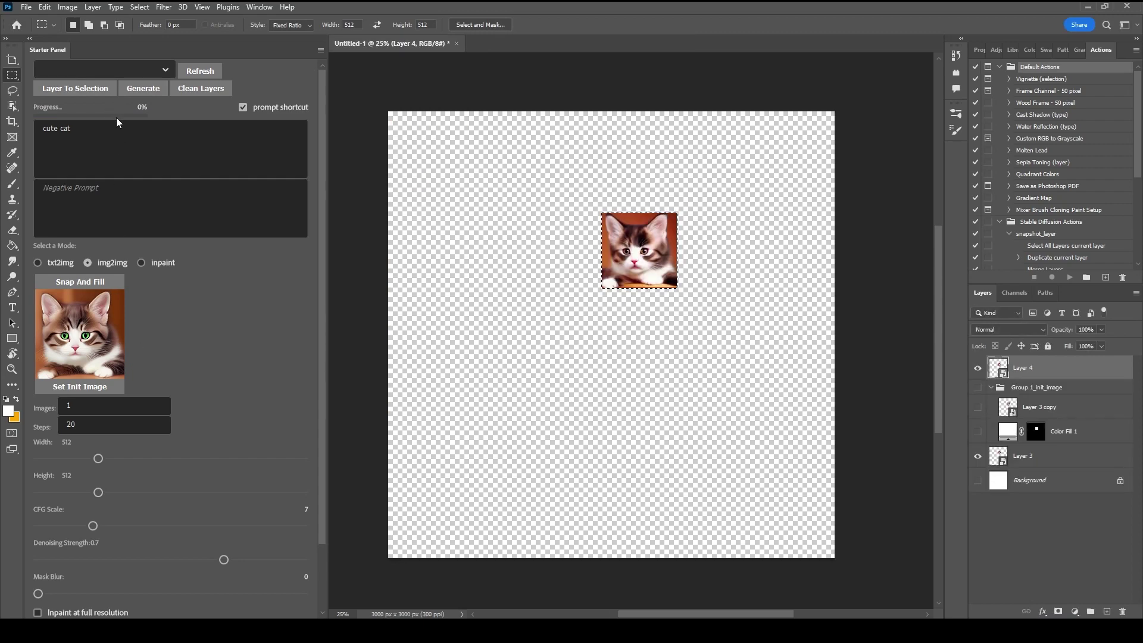
{"action": "left_click", "coordinate": [137, 94]}
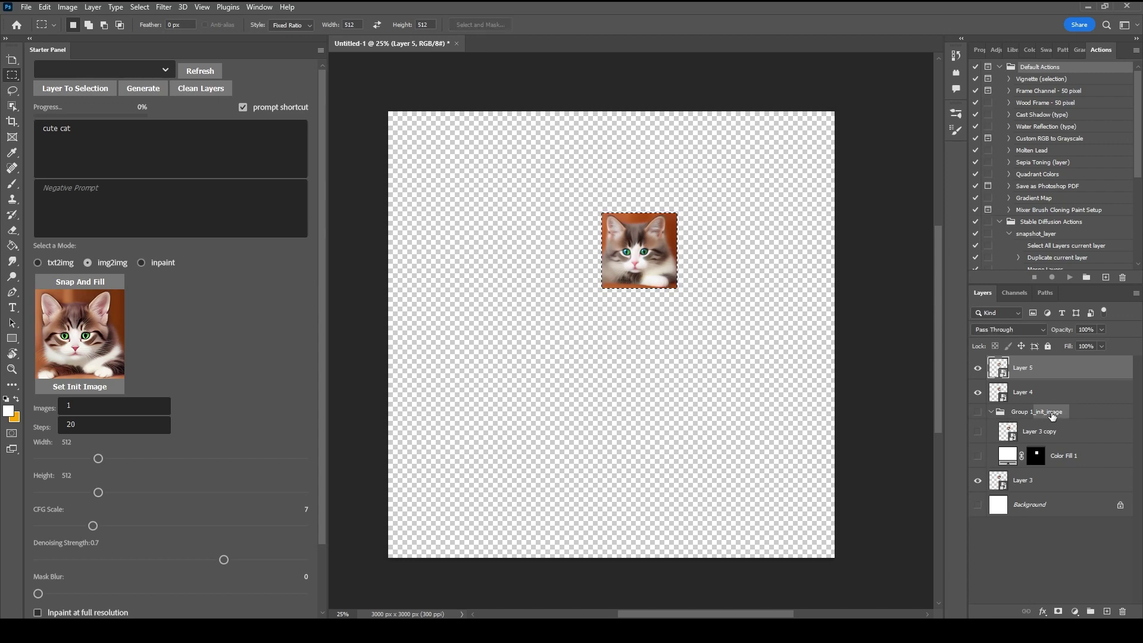
{"action": "left_click", "coordinate": [1008, 455]}
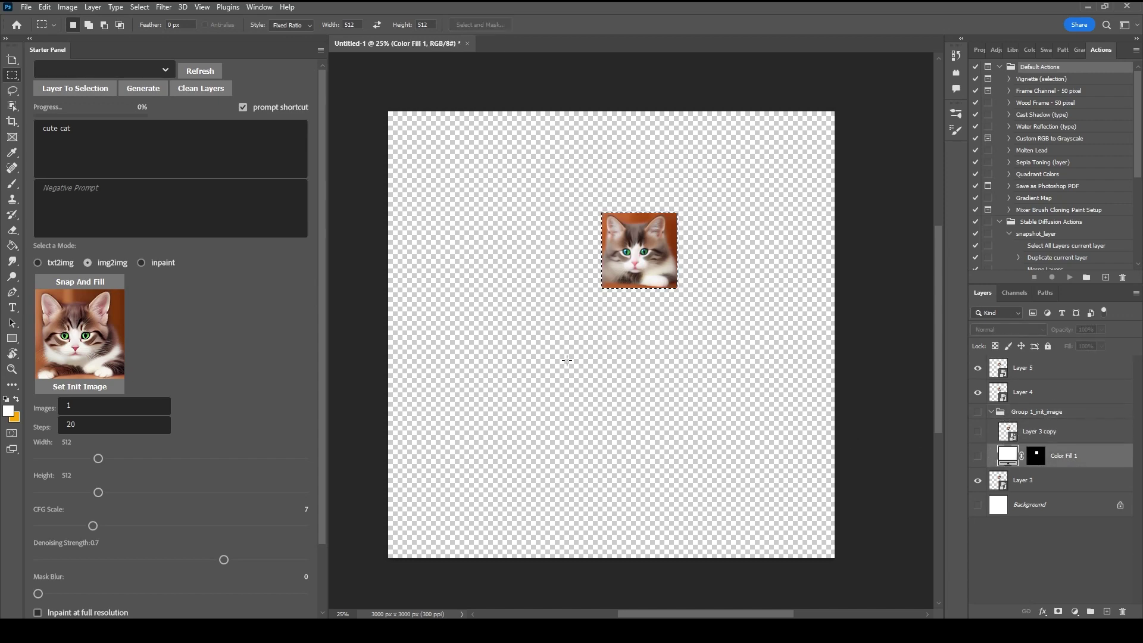
Clean helper layers, isolate Layer 5 without background, select its cat, and switch to inpaint
{"action": "left_click", "coordinate": [216, 90]}
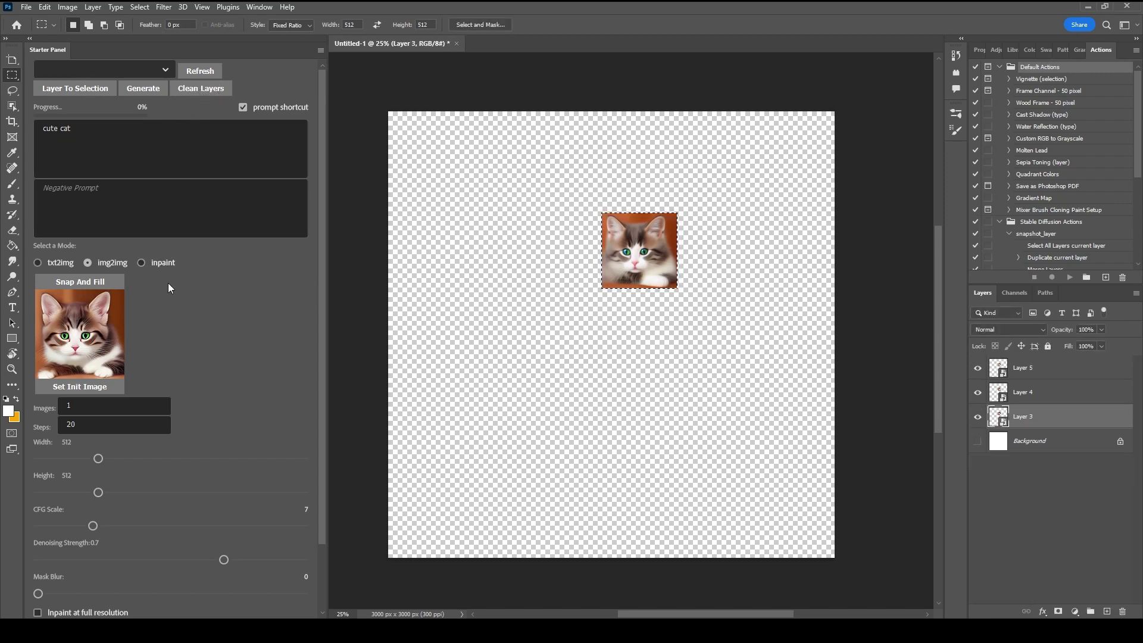
{"action": "left_click", "coordinate": [978, 369], "text": "alt"}
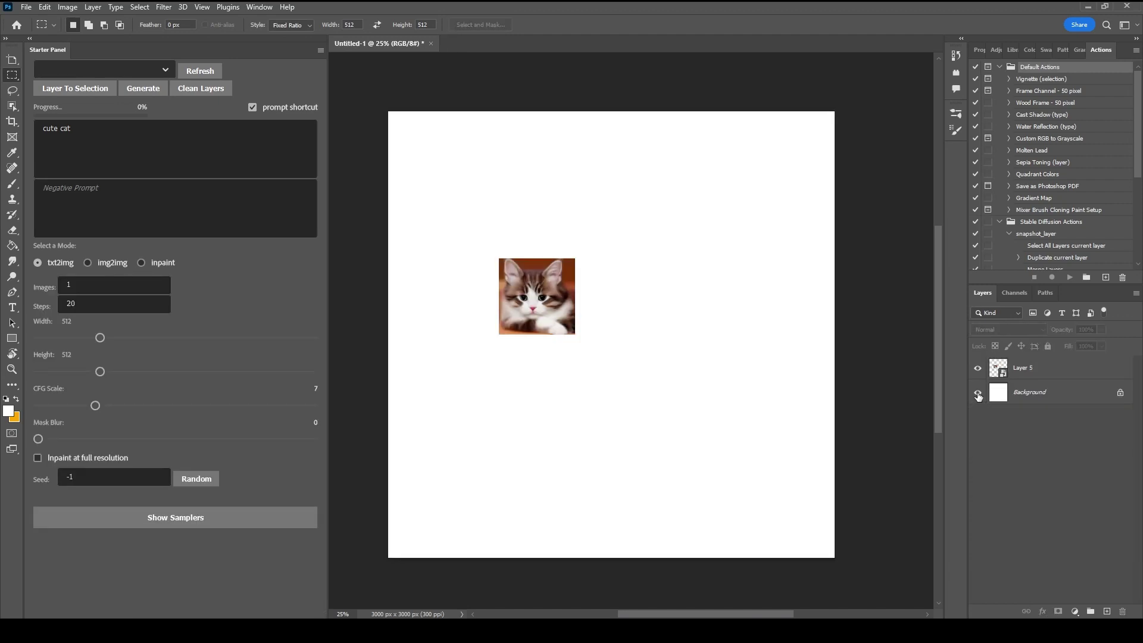
{"action": "left_click", "coordinate": [978, 394]}
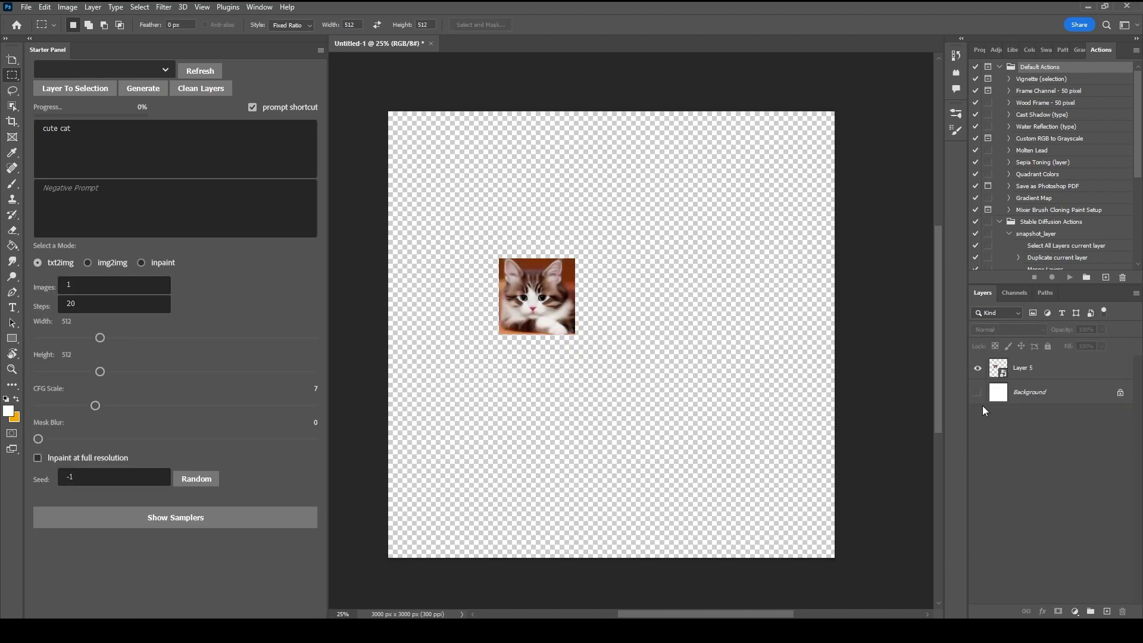
{"action": "left_click", "coordinate": [995, 373], "text": "ctrl"}
{"action": "left_click", "coordinate": [141, 263]}
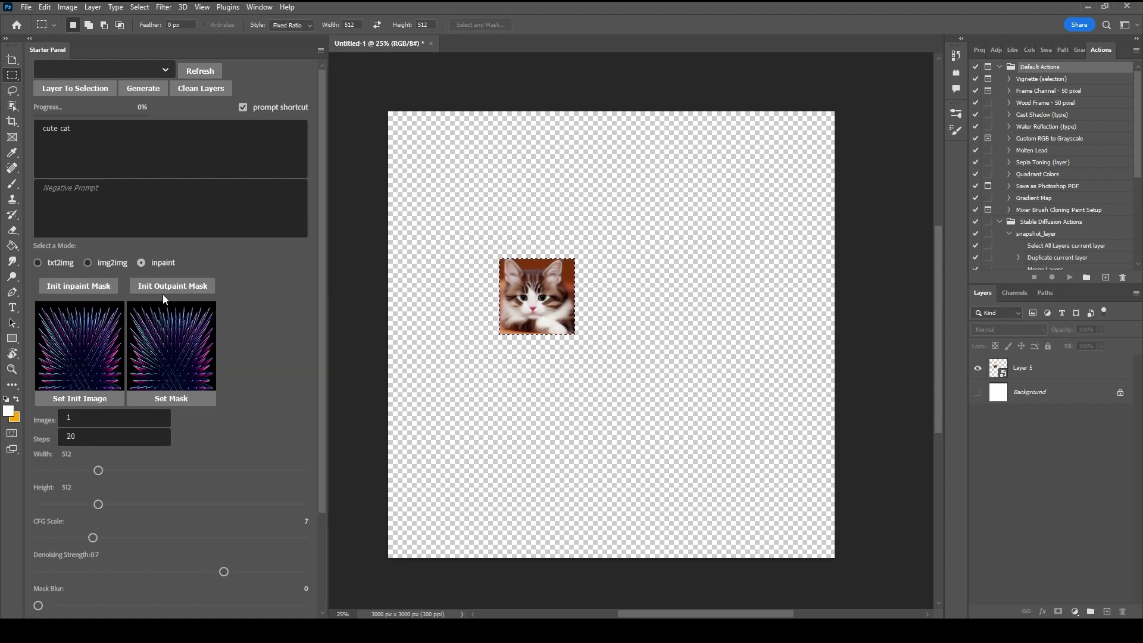
Paint a white brush patch over the cat's face on a new layer, make it the inpaint mask, and generate
{"action": "left_click", "coordinate": [1107, 612]}
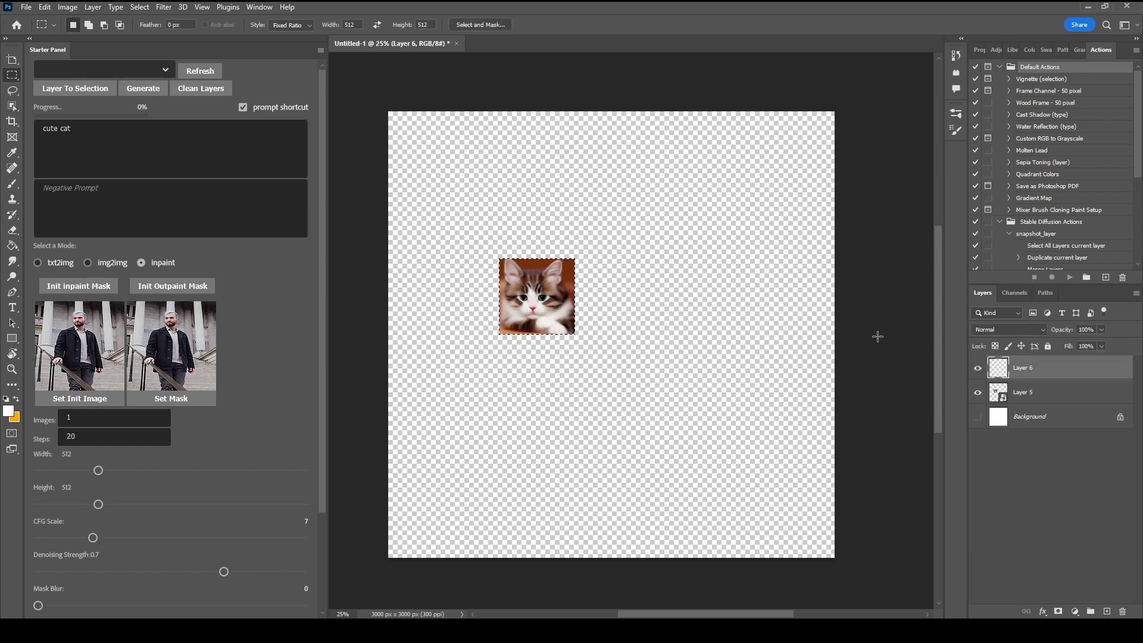
{"action": "key", "text": "b"}
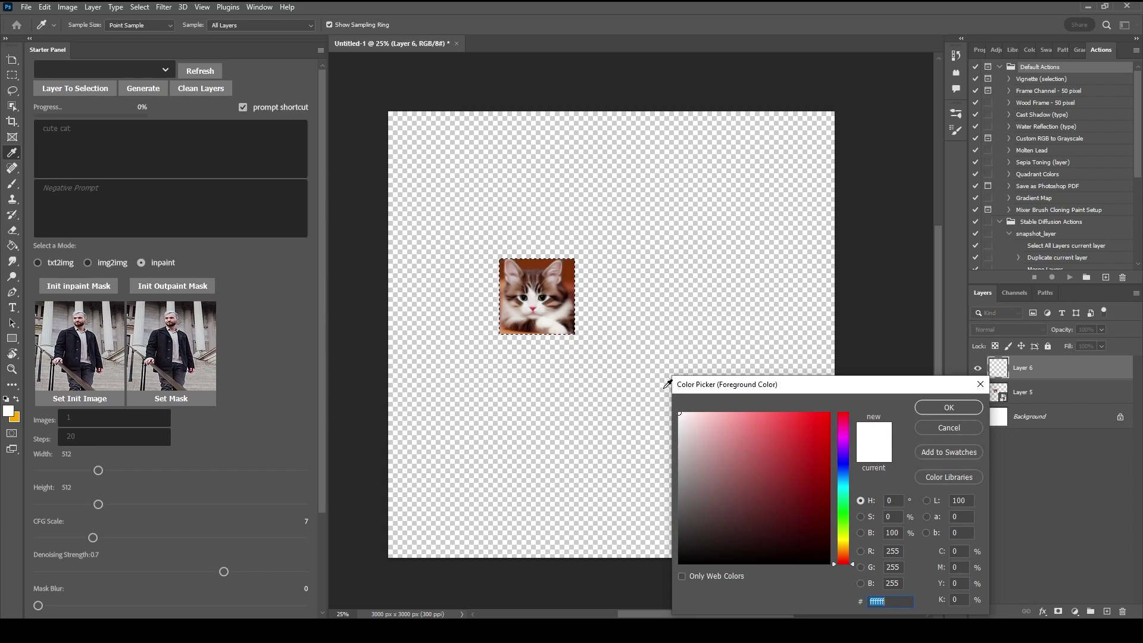
{"action": "left_click", "coordinate": [963, 413]}
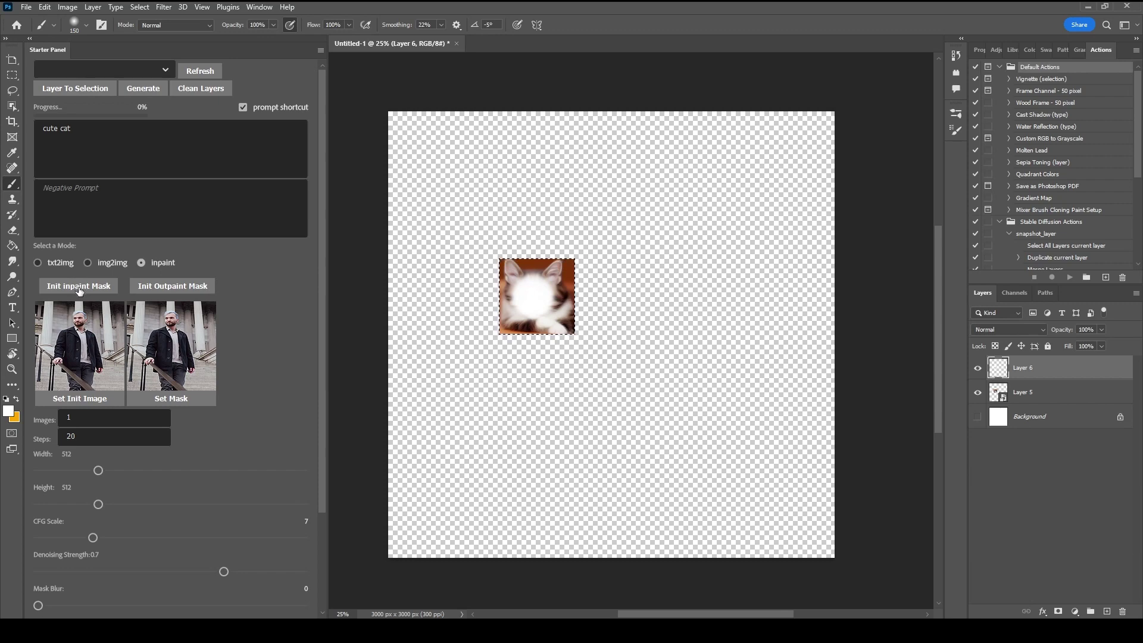
{"action": "left_click", "coordinate": [84, 289]}
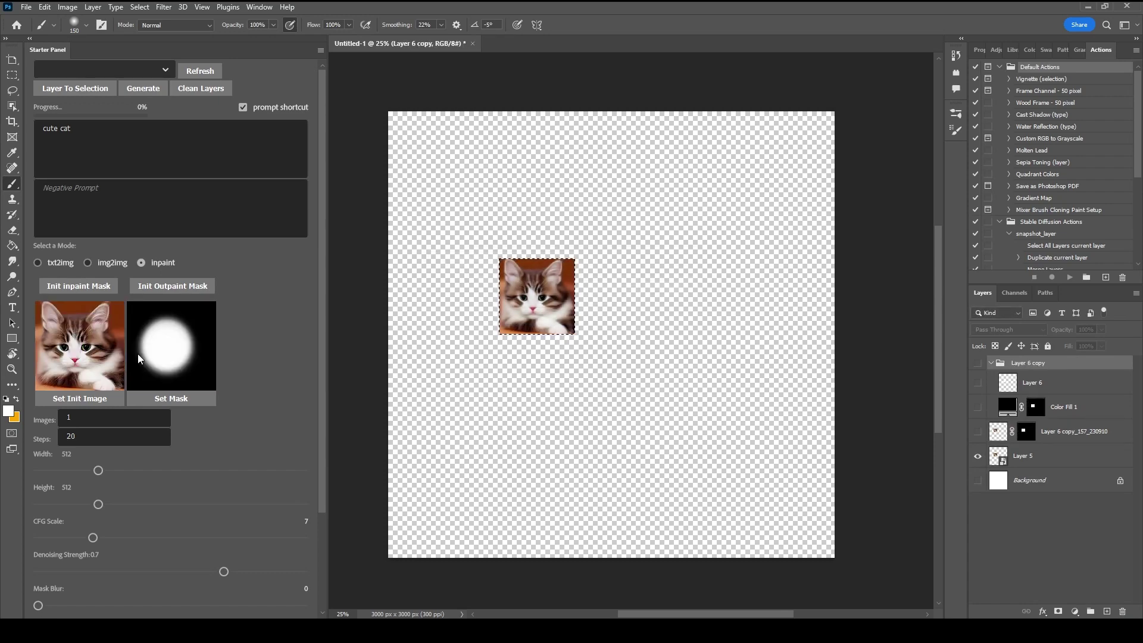
{"action": "left_click", "coordinate": [143, 93]}
Generate two more inpainted cat faces and remove the plugin's helper layers
{"action": "left_click", "coordinate": [166, 89]}
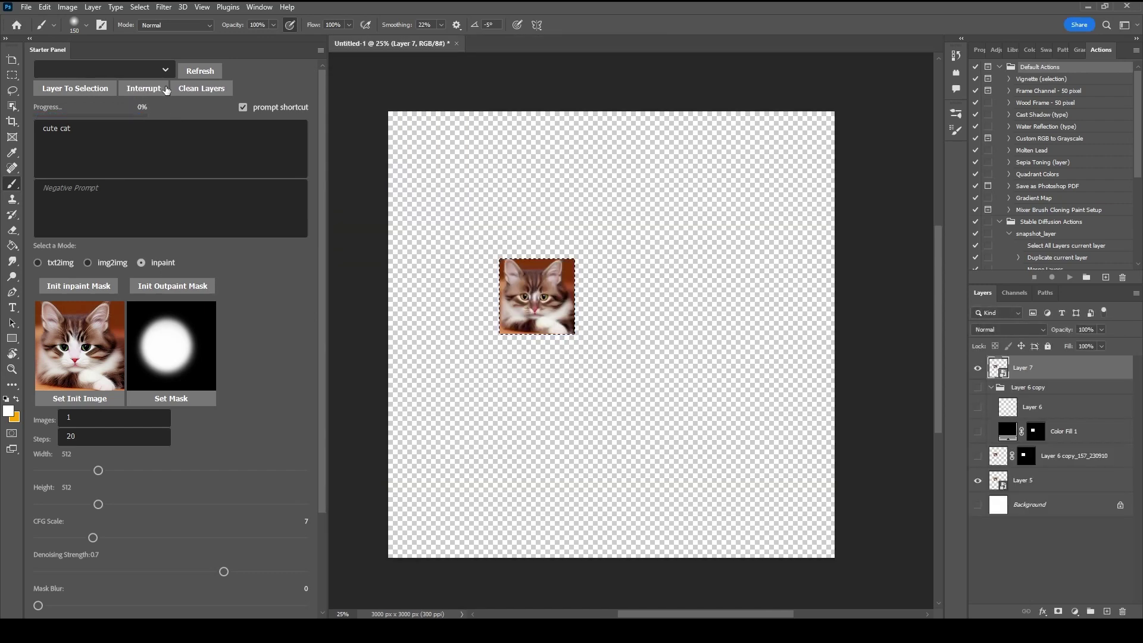
{"action": "left_click", "coordinate": [167, 90]}
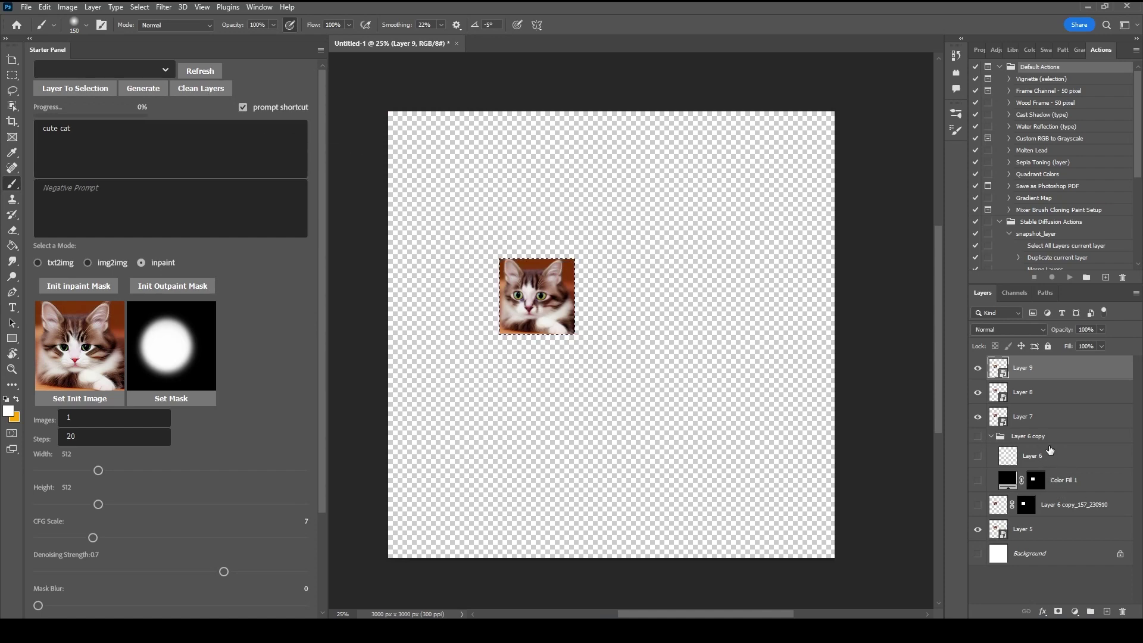
{"action": "left_click", "coordinate": [201, 88]}
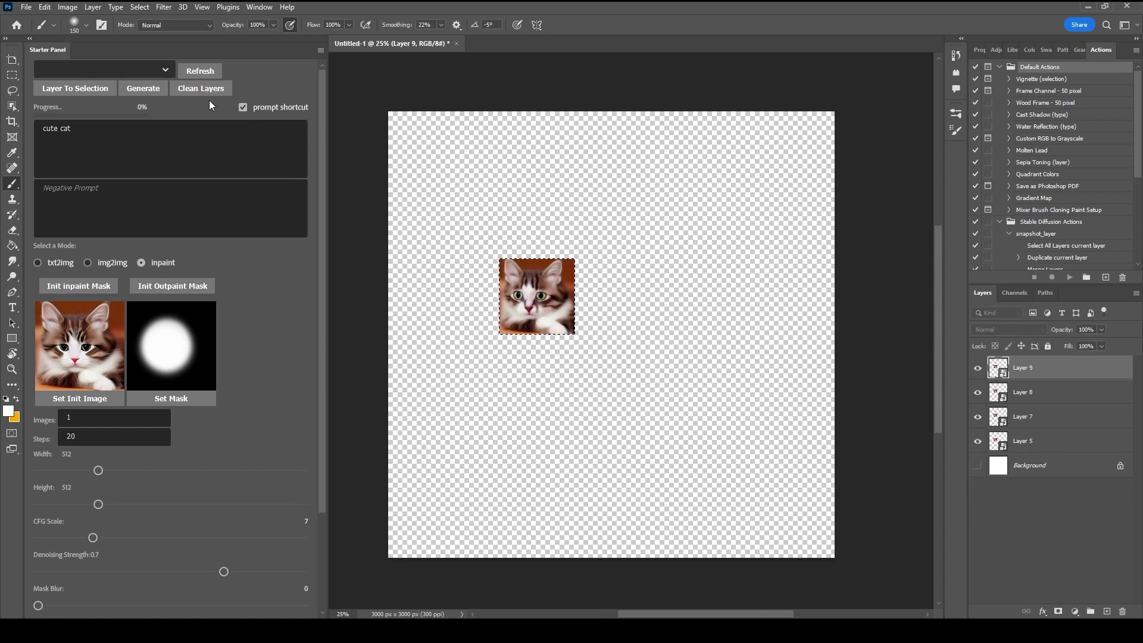
Toggle layer visibility to compare inpainted Layers 7, 8 and 9 against the original Layer 5
{"action": "left_click", "coordinate": [977, 392]}
{"action": "left_click", "coordinate": [977, 416]}
{"action": "left_click", "coordinate": [978, 441]}
{"action": "left_click", "coordinate": [978, 369]}
{"action": "left_click", "coordinate": [977, 416]}
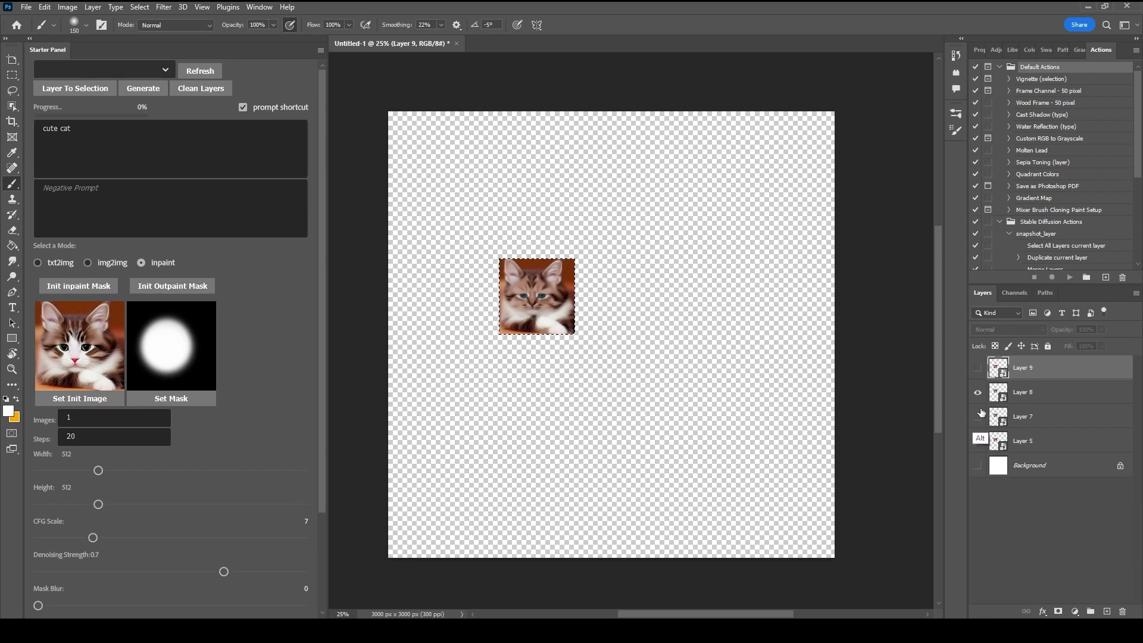
{"action": "left_click", "coordinate": [978, 441]}
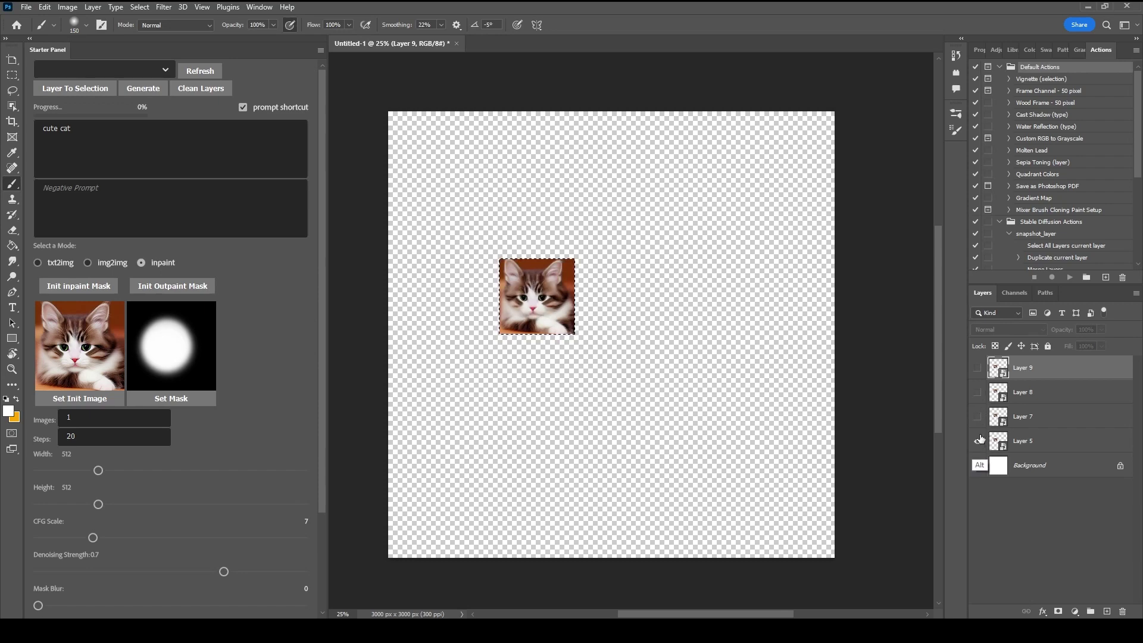
{"action": "left_click", "coordinate": [977, 441]}
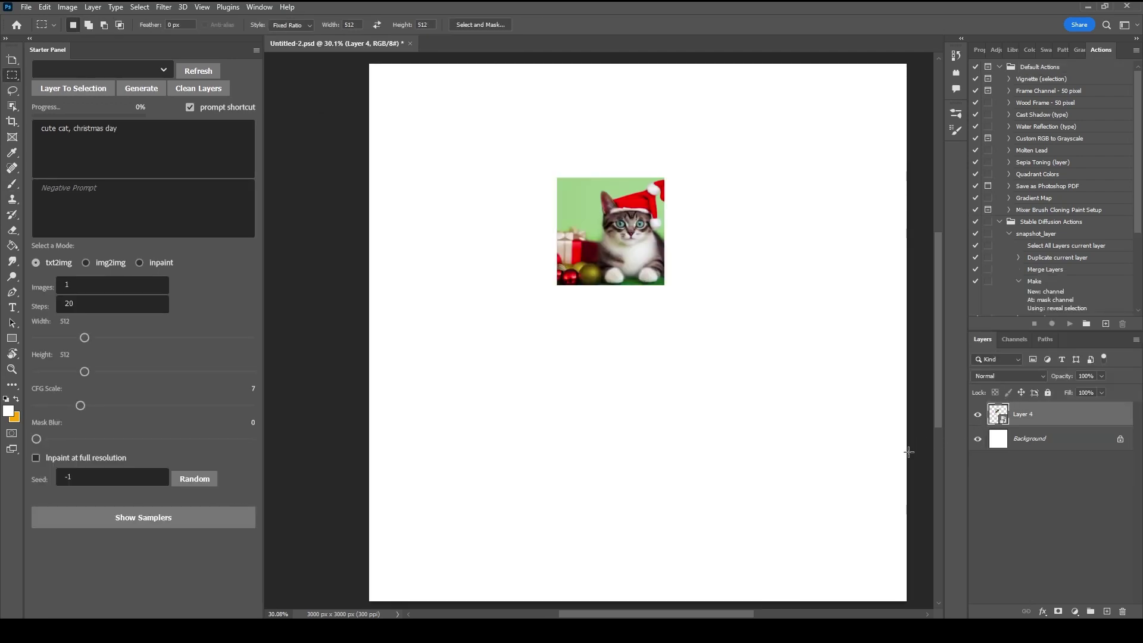
Hide the background, place a 512 px square marquee over the cat's lower-left, and build an inpaint-mode outpaint mask
{"action": "left_click", "coordinate": [977, 441]}
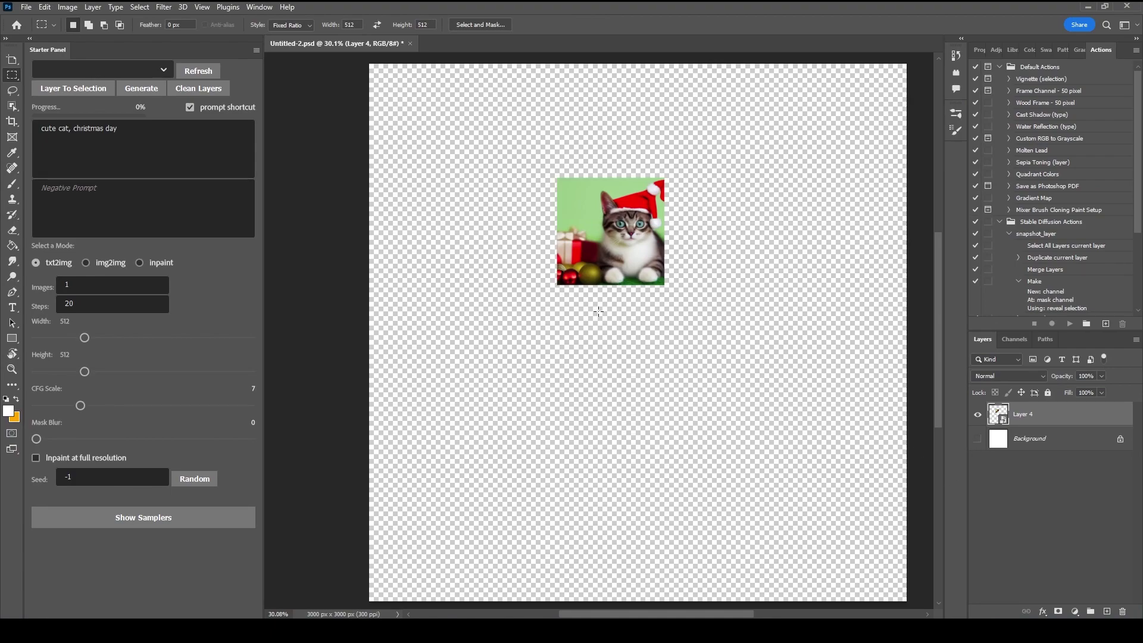
{"action": "left_click_drag", "start_coordinate": [504, 205], "coordinate": [641, 354]}
{"action": "left_click", "coordinate": [627, 338]}
{"action": "left_click_drag", "start_coordinate": [618, 318], "coordinate": [610, 317]}
{"action": "left_click", "coordinate": [147, 262]}
{"action": "left_click", "coordinate": [200, 289]}
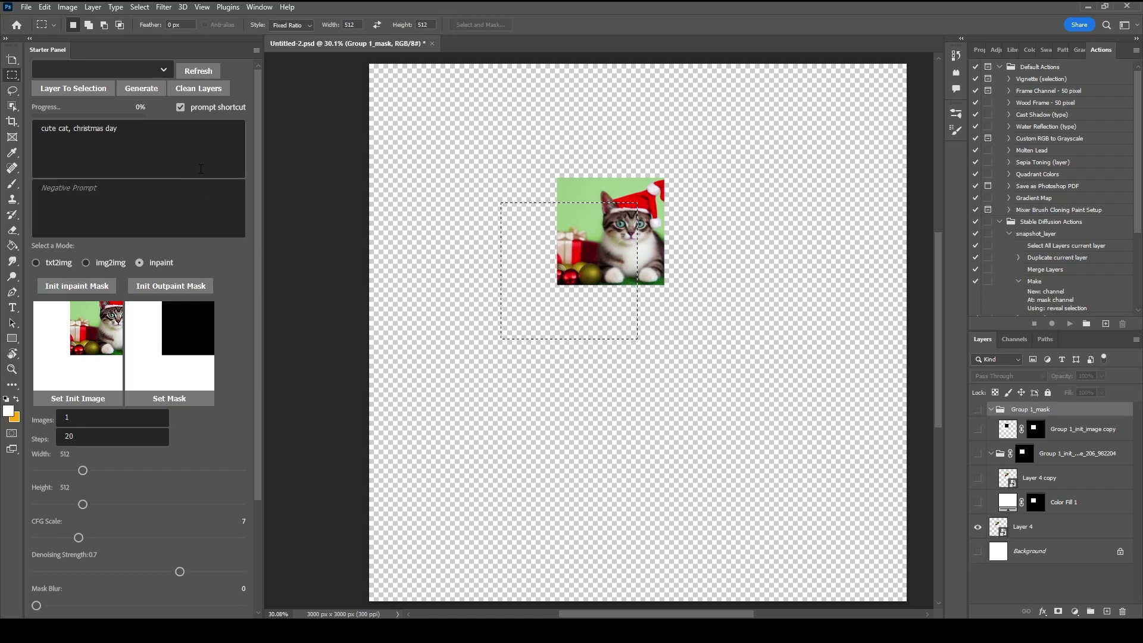
Generate two lower-left outpaint variations with gifts and a wooden floor, and compare them
{"action": "left_click", "coordinate": [140, 91]}
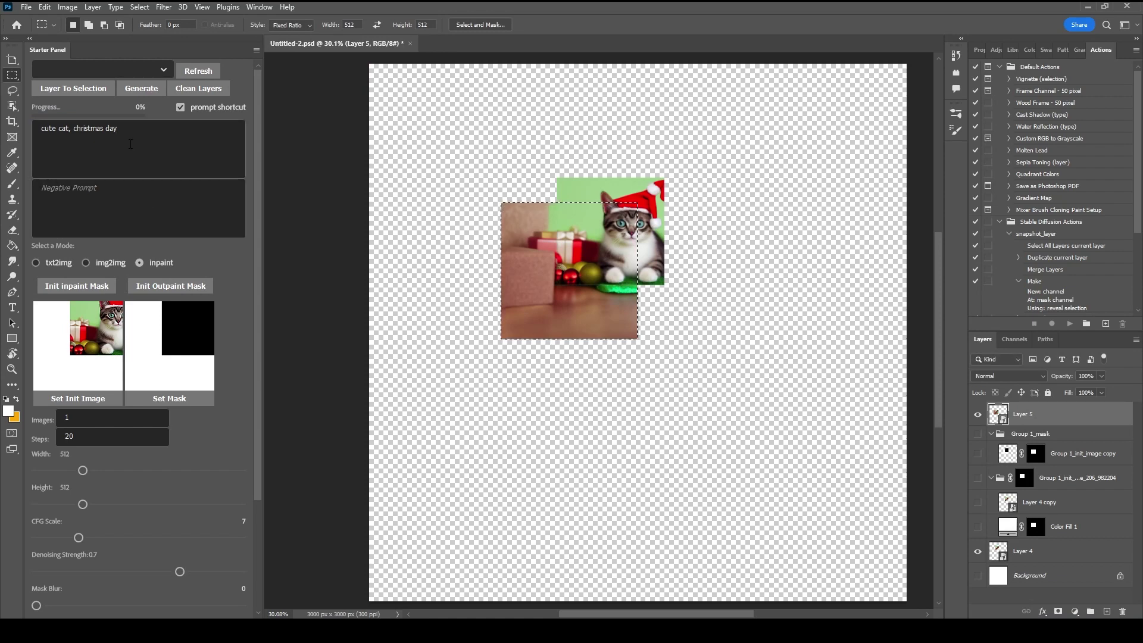
{"action": "left_click", "coordinate": [143, 88]}
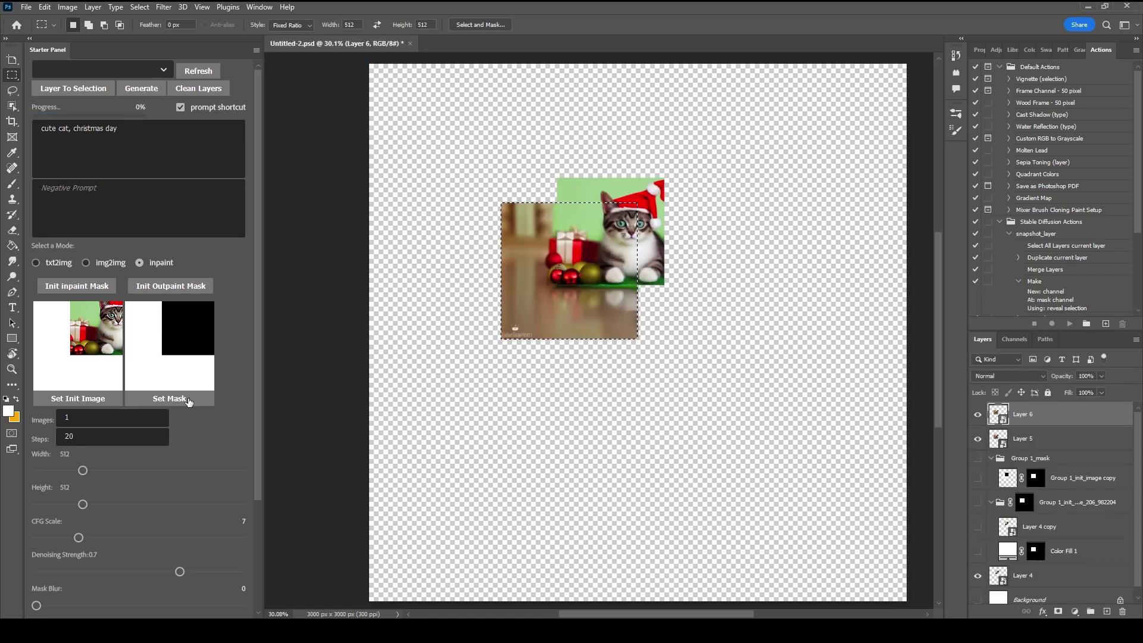
{"action": "left_click", "coordinate": [978, 415], "text": "alt"}
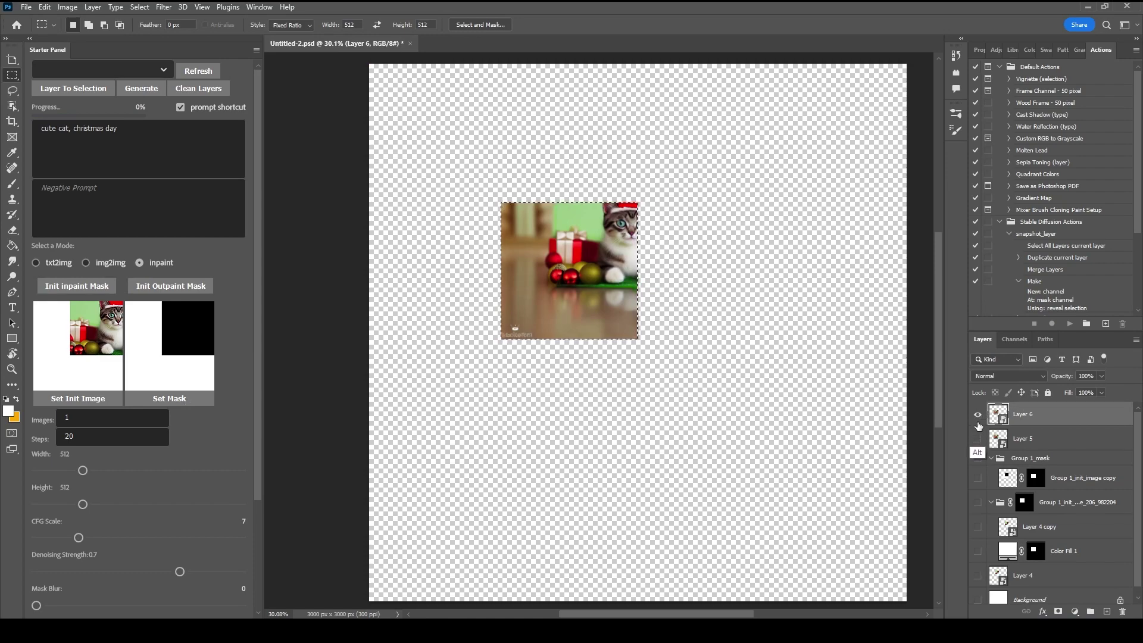
{"action": "left_click", "coordinate": [977, 417], "text": "alt"}
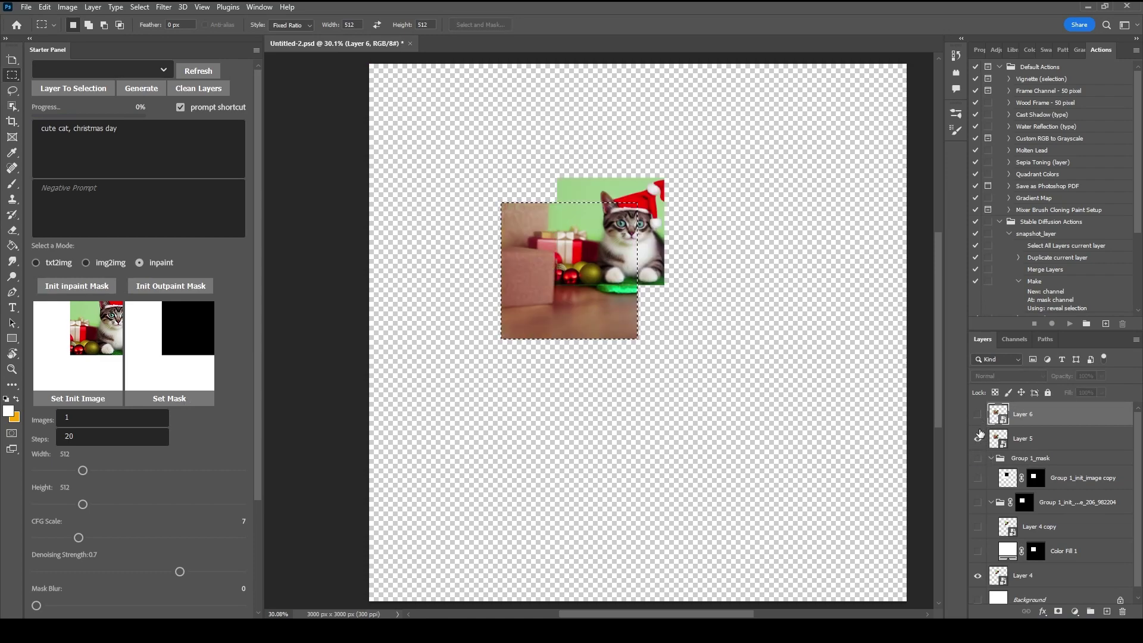
{"action": "left_click", "coordinate": [979, 437], "text": "alt"}
{"action": "left_click", "coordinate": [979, 437], "text": "alt"}
Keep the first outpaint result and build a new outpaint mask at the cat's upper right
{"action": "left_click", "coordinate": [979, 438]}
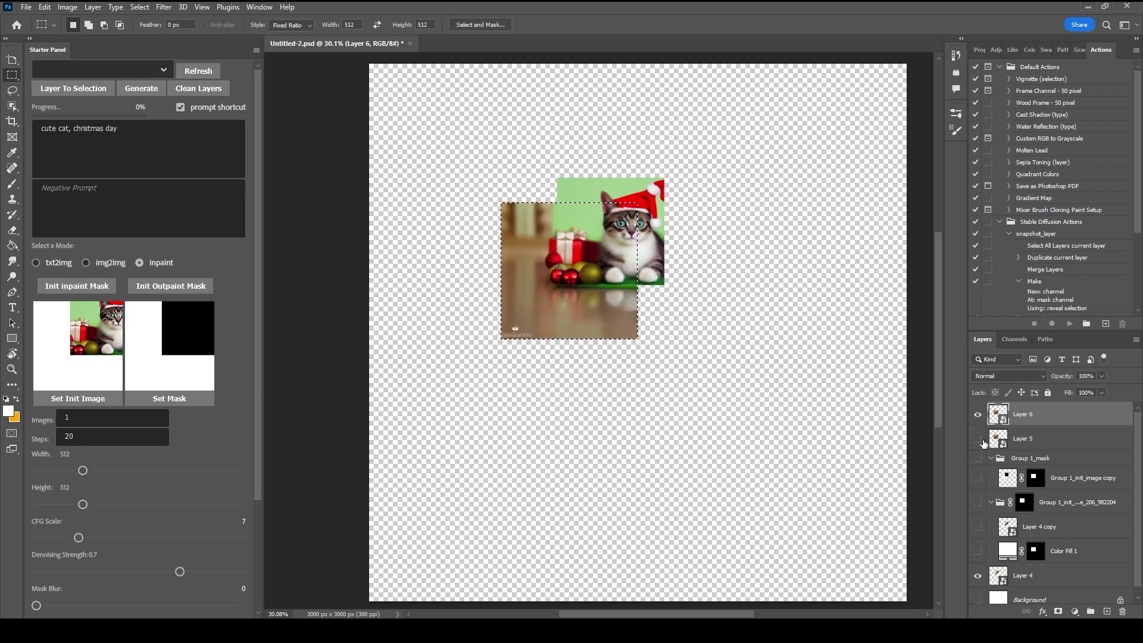
{"action": "left_click", "coordinate": [977, 414]}
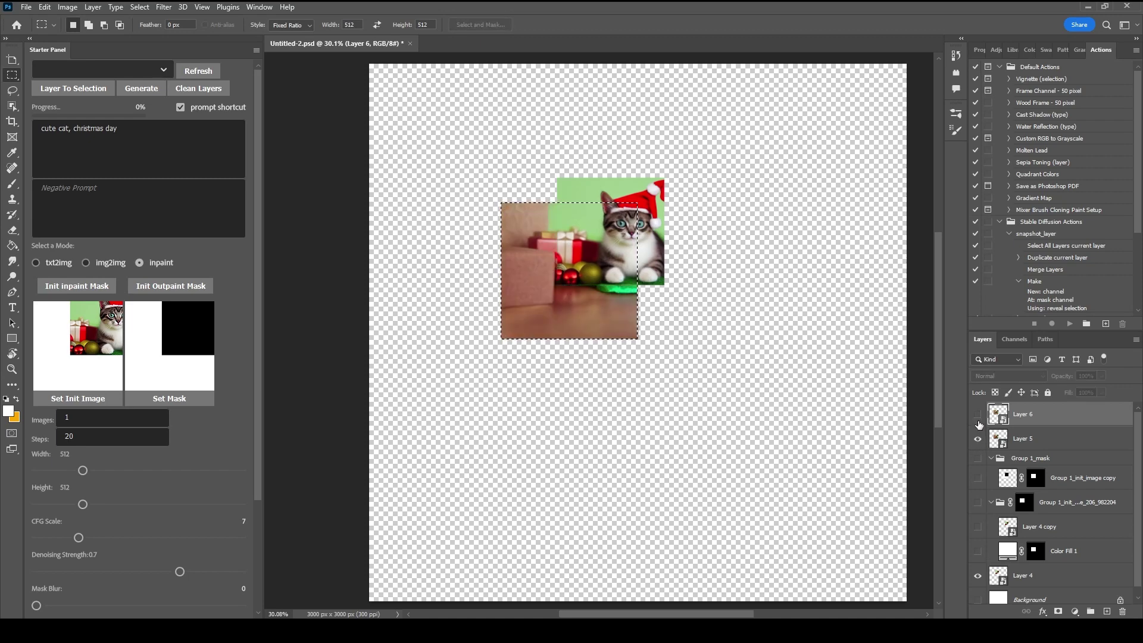
{"action": "left_click", "coordinate": [979, 416]}
{"action": "left_click", "coordinate": [978, 417]}
{"action": "left_click_drag", "start_coordinate": [605, 274], "coordinate": [694, 250]}
{"action": "left_click", "coordinate": [196, 290]}
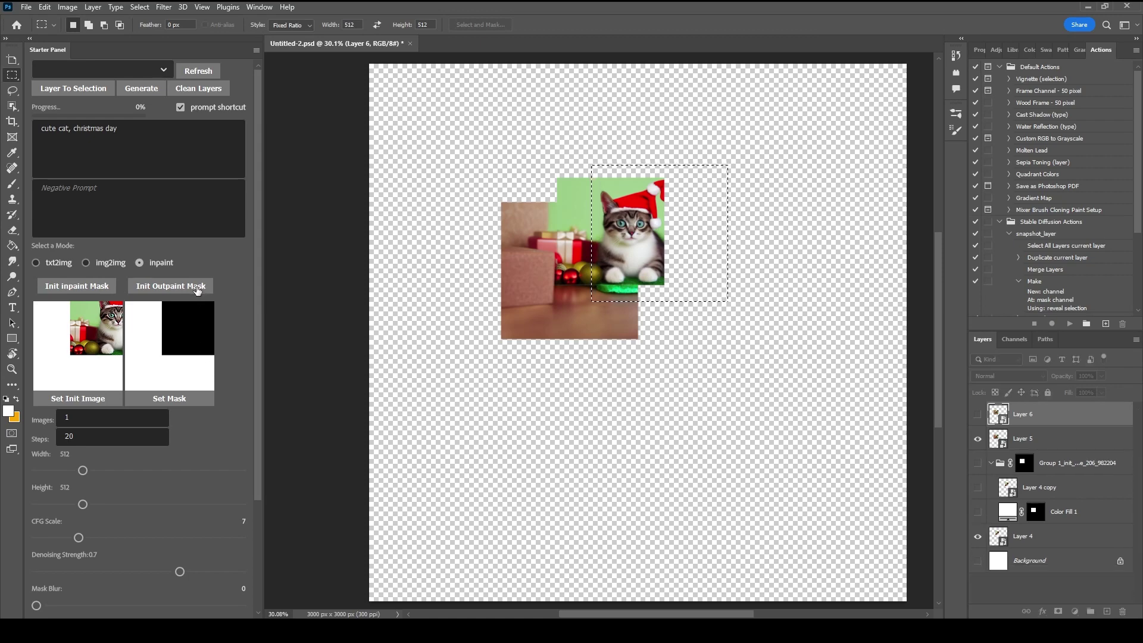